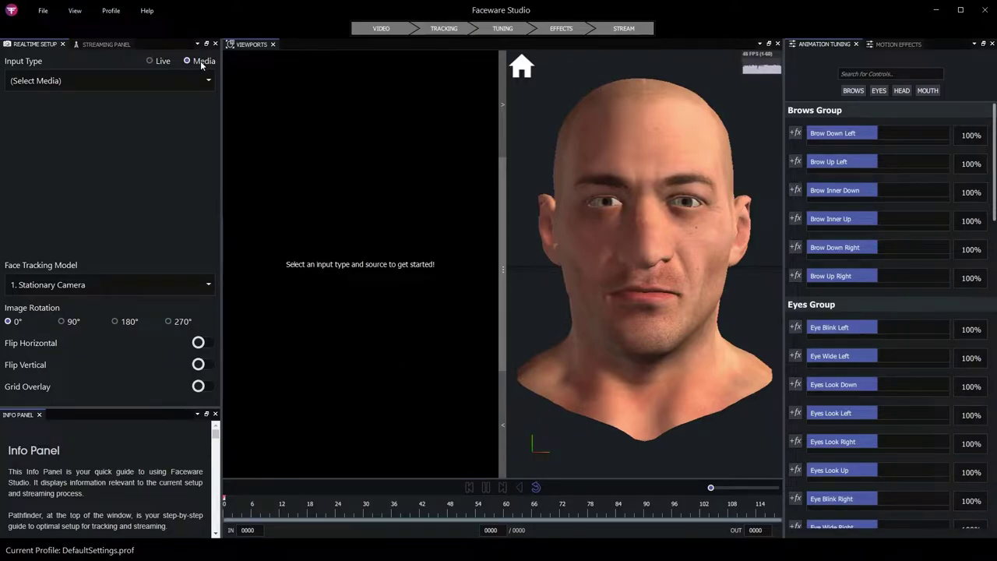
pyautogui.click(68, 284)
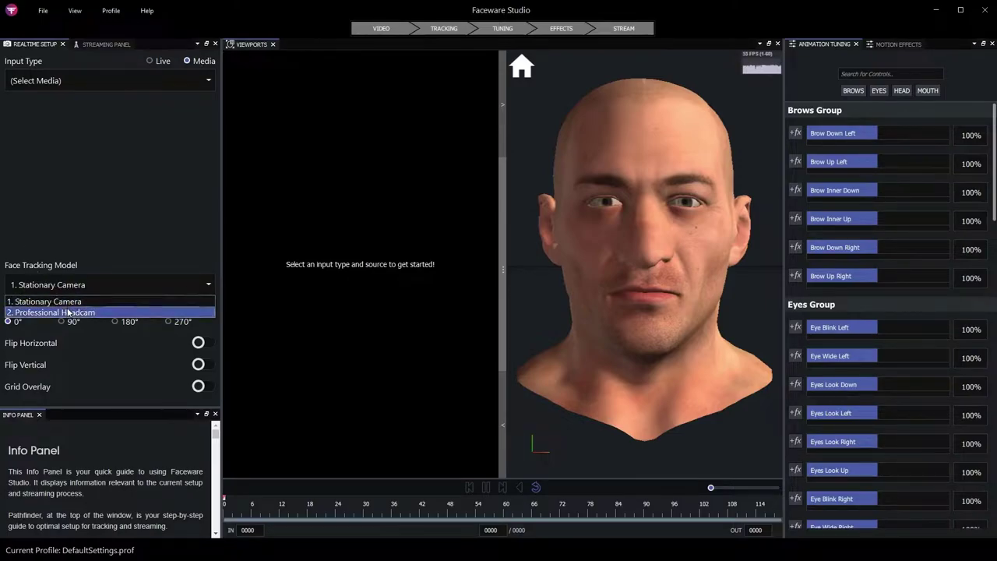
pyautogui.click(88, 194)
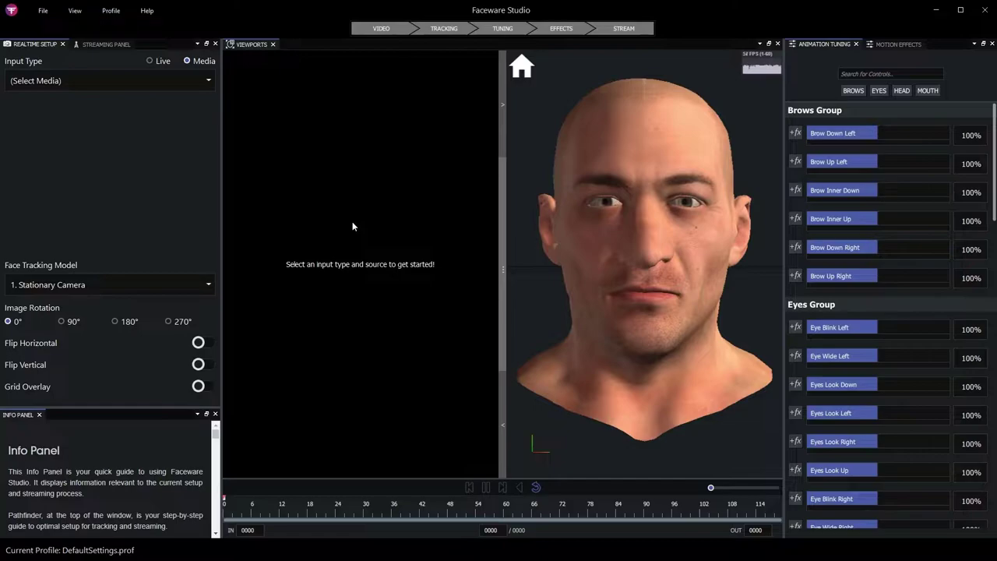
# Step: Switch the input type to Live and select the Intel(R) RealSense(TM) Camera SR300 RGB as the source
pyautogui.click(149, 60)
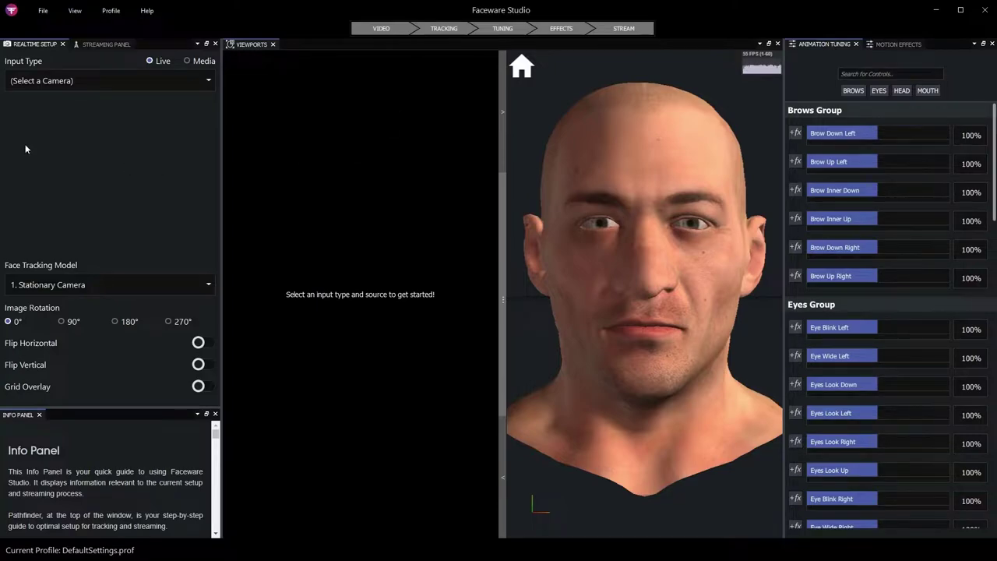
pyautogui.click(52, 81)
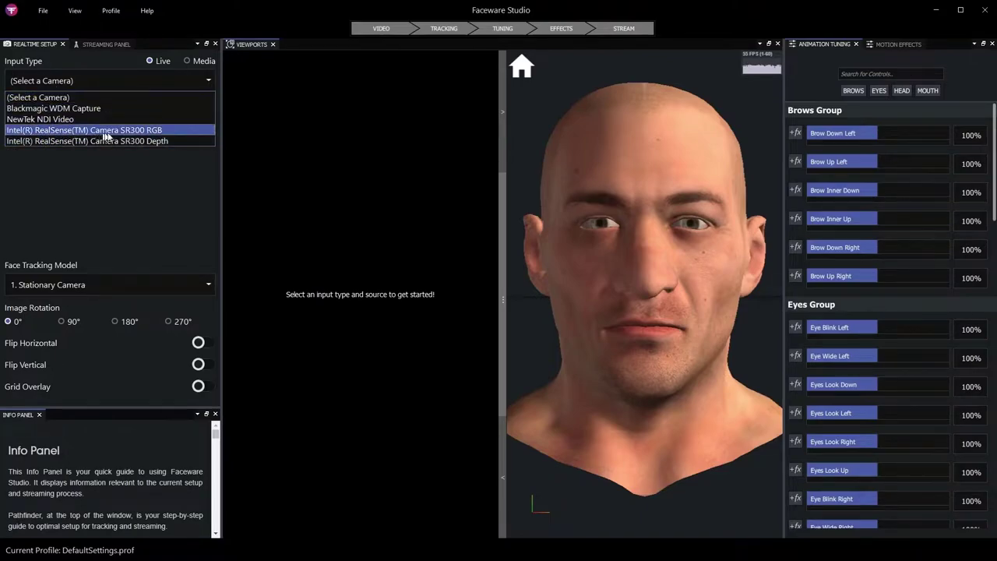
pyautogui.click(120, 132)
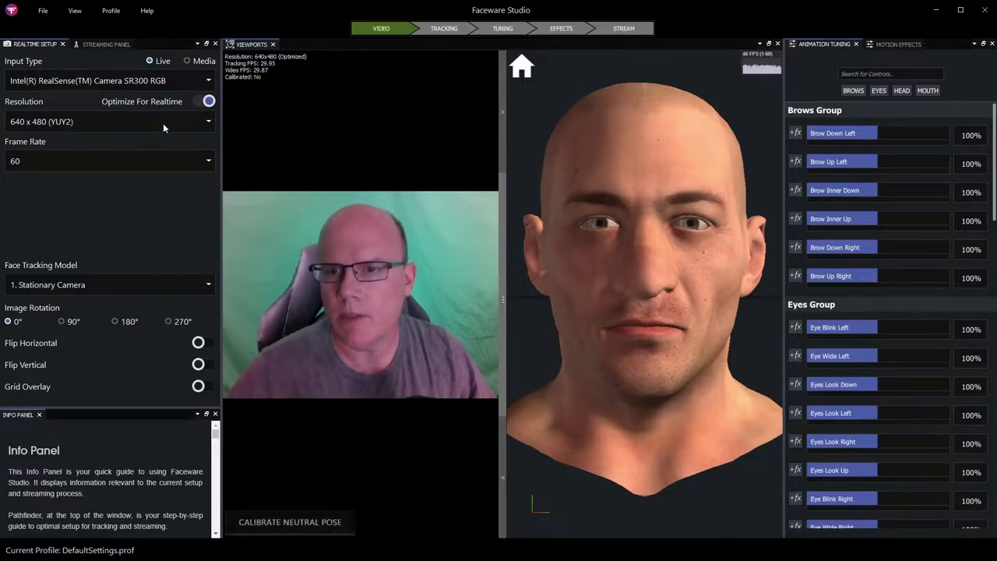
# Step: Set the camera resolution to 1920 x 1080 (YUY2) and turn off Optimize For Realtime
pyautogui.click(56, 121)
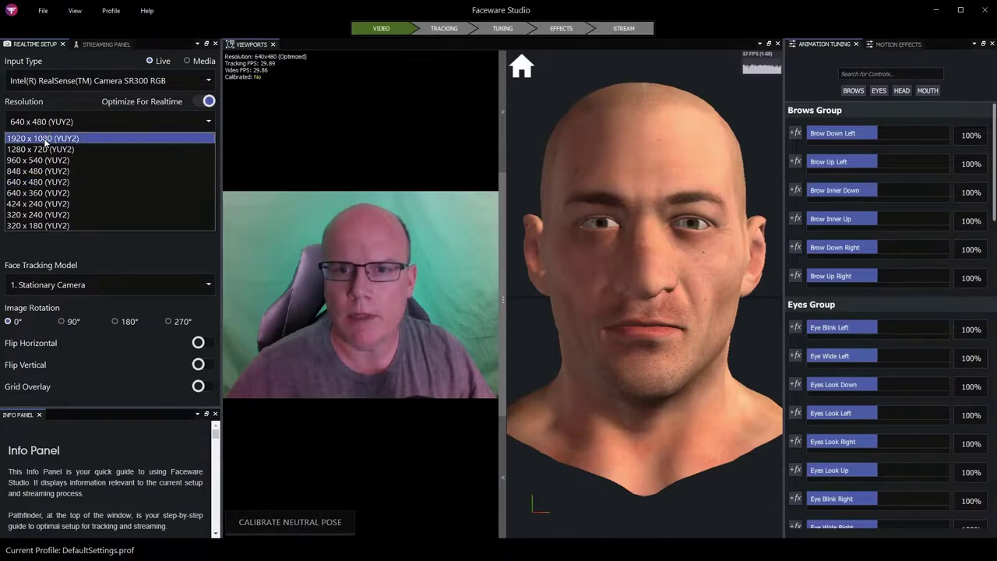
pyautogui.click(46, 138)
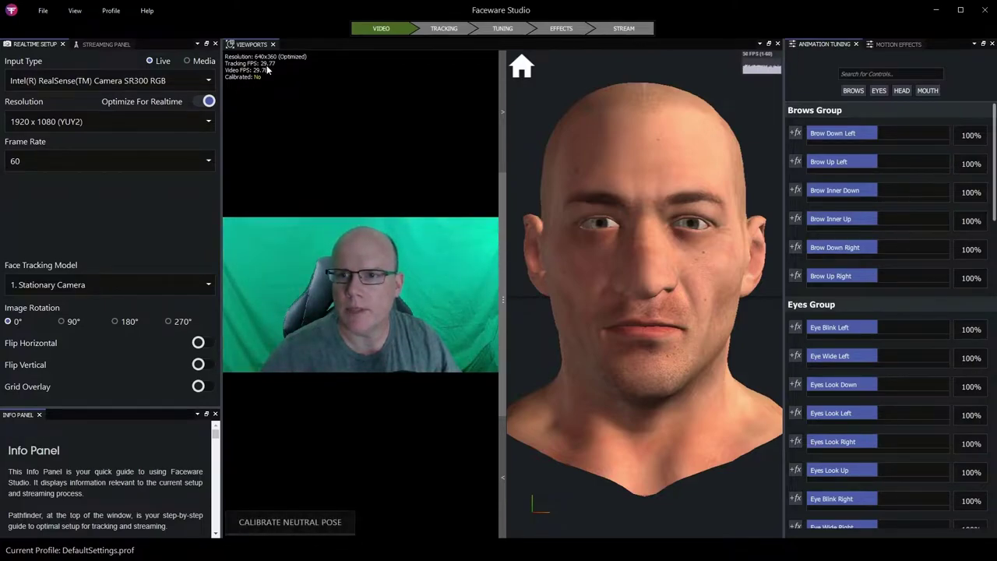
pyautogui.click(208, 101)
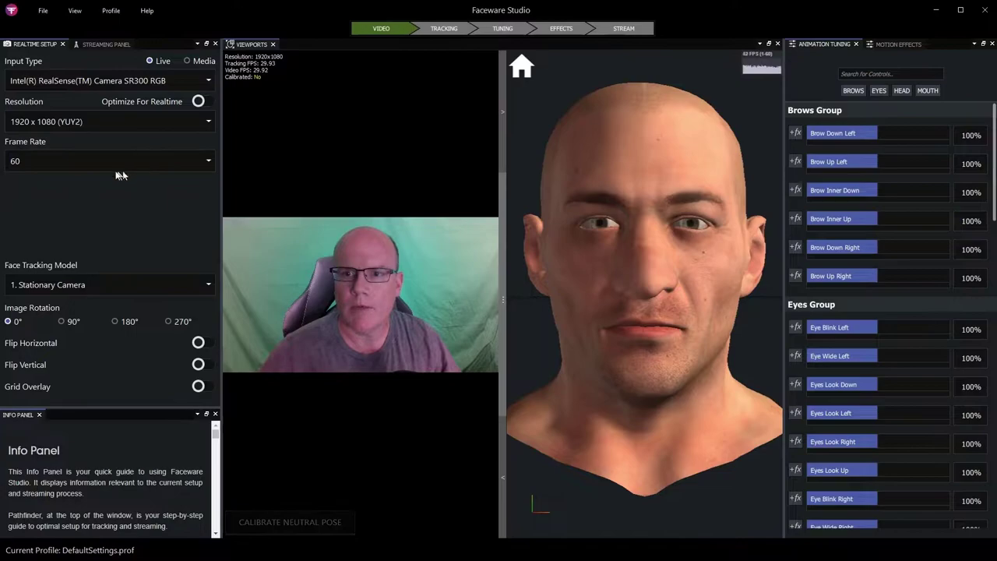
# Step: Try the camera at a frame rate of 10 without realtime optimization and restore the frame rate to 60
pyautogui.click(45, 163)
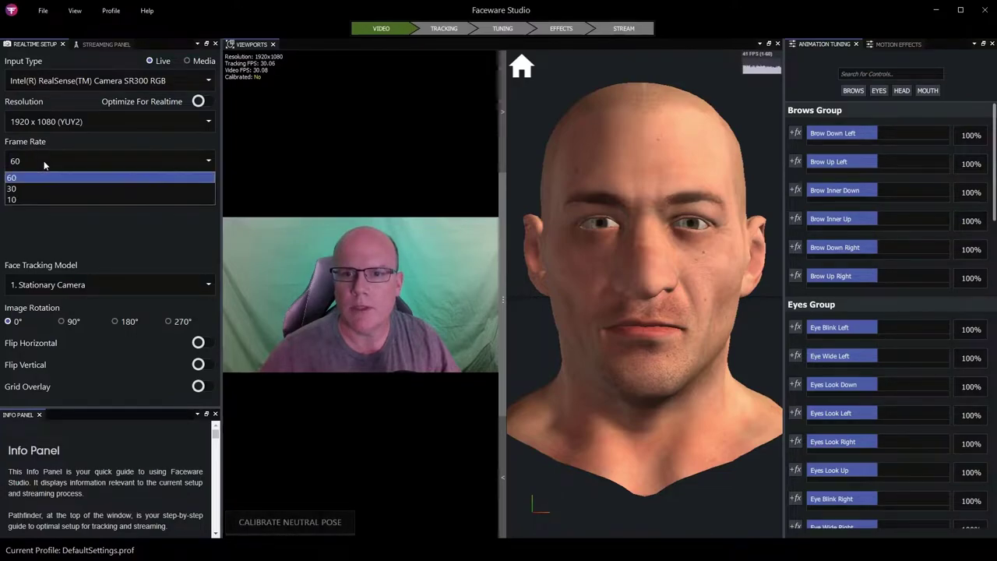
pyautogui.click(24, 201)
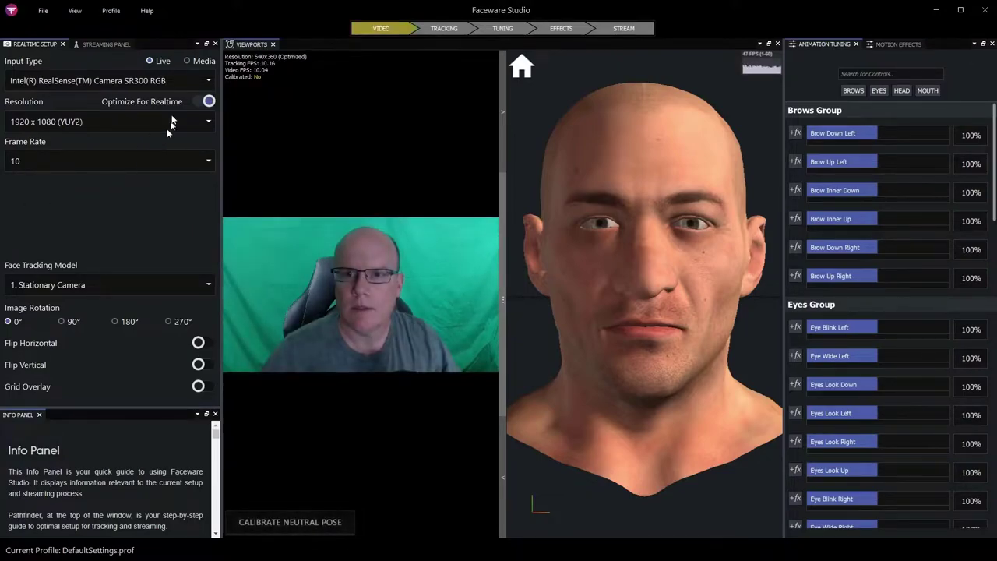
pyautogui.click(203, 102)
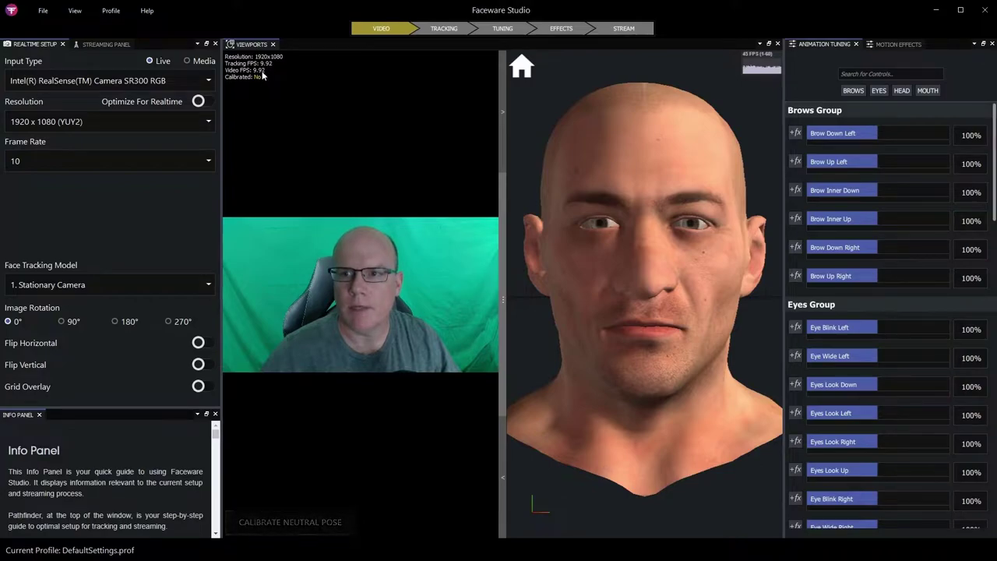
pyautogui.click(90, 162)
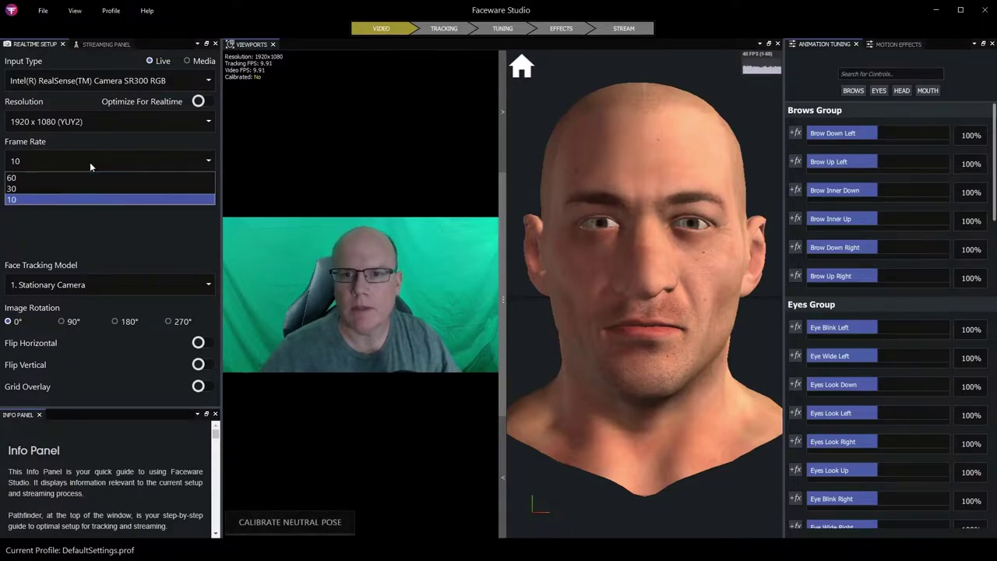
pyautogui.click(21, 179)
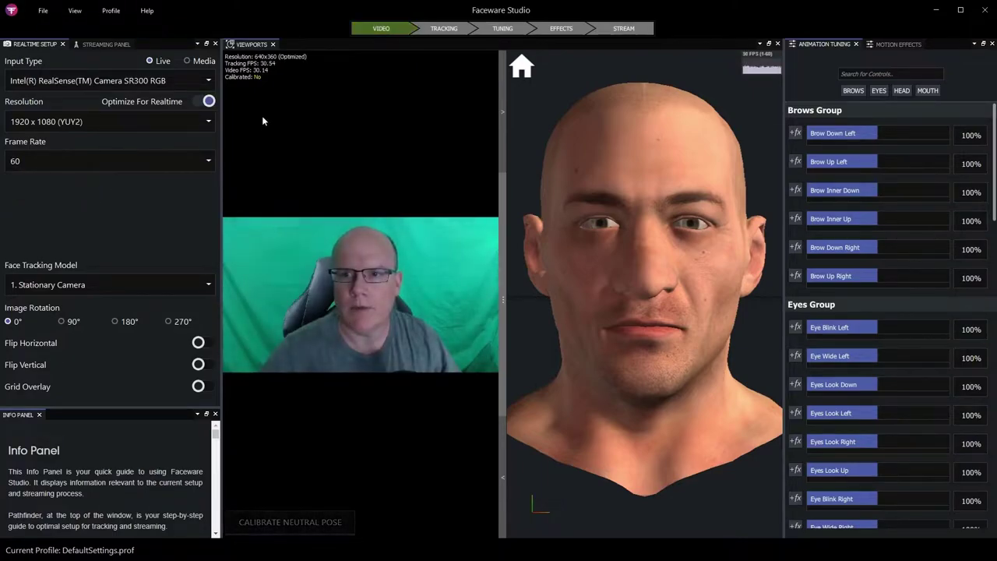
# Step: Turn off Optimize For Realtime and calibrate the neutral pose from the live camera
pyautogui.click(206, 102)
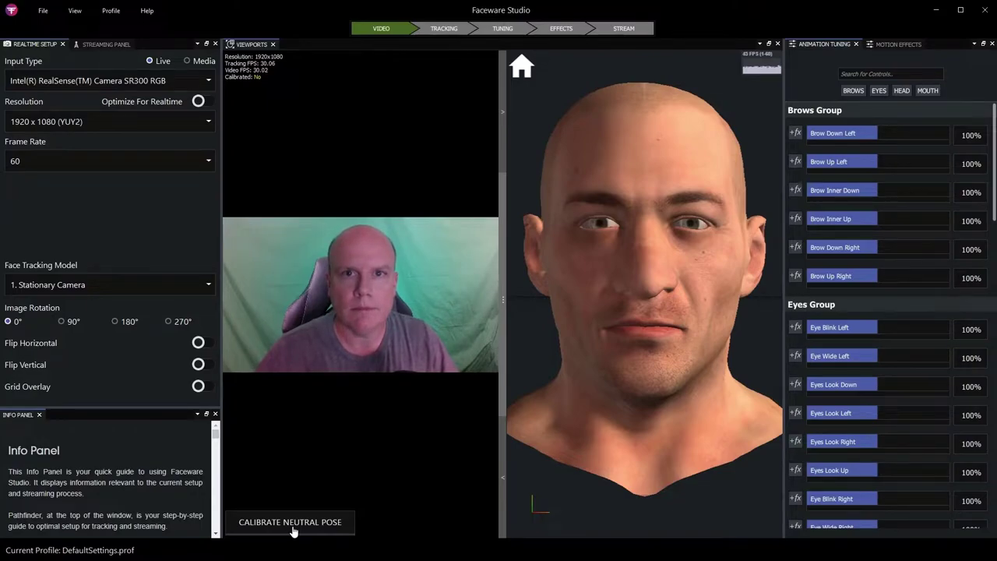
pyautogui.click(294, 527)
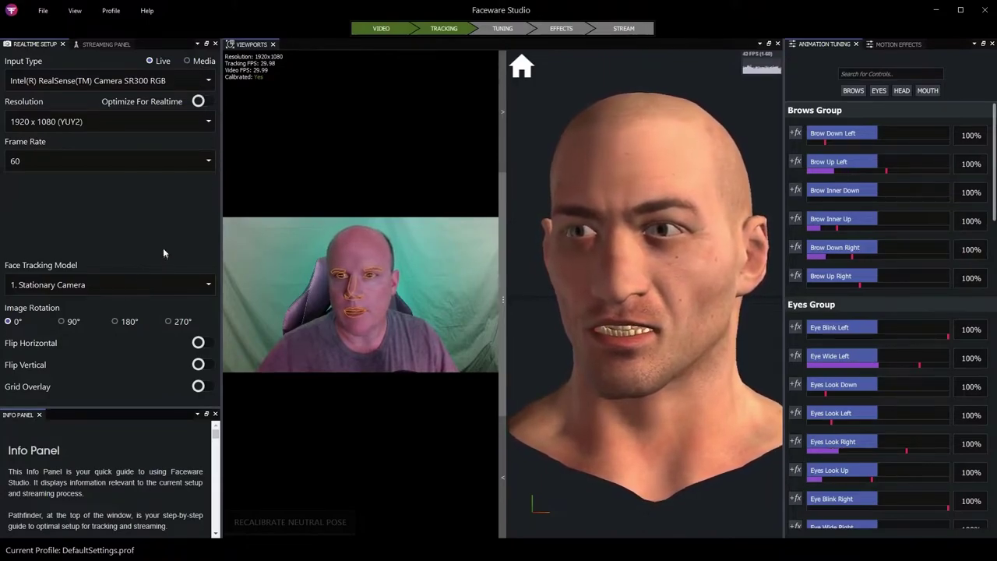
# Step: Switch the input type to Media and load the video Hungry_Purple_Dinosaur.mp4 from the Movies folder
pyautogui.click(187, 61)
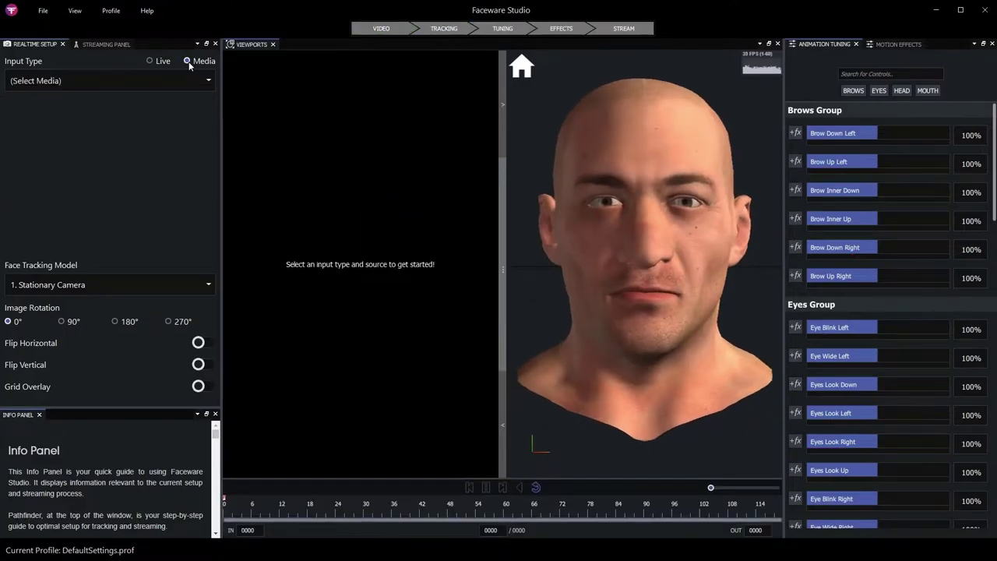
pyautogui.click(41, 87)
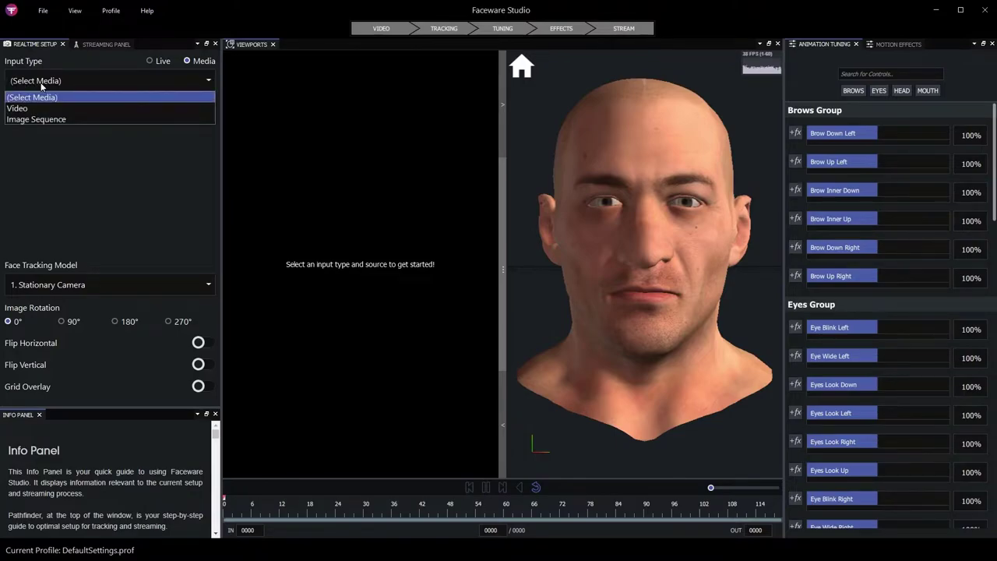
pyautogui.click(69, 112)
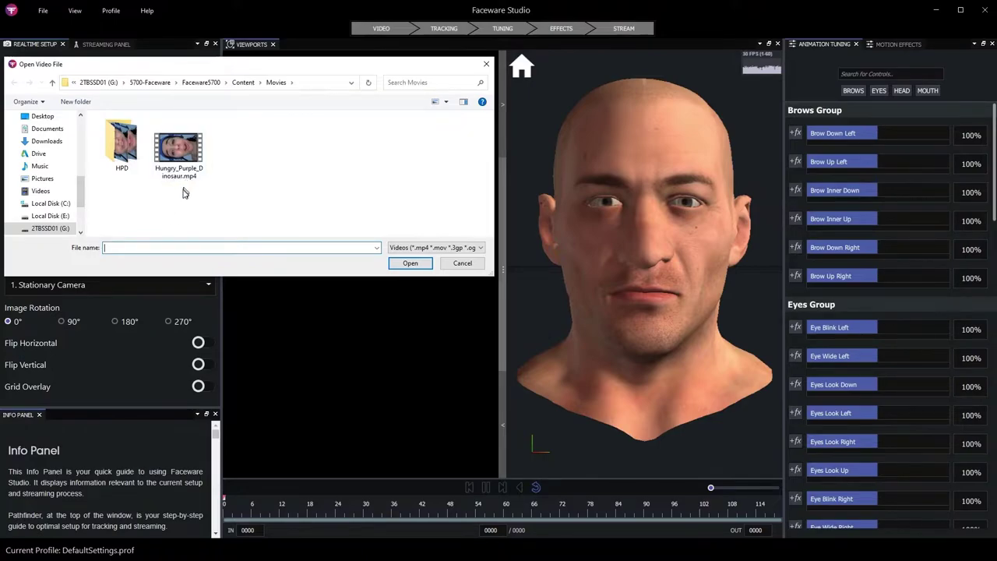
pyautogui.click(186, 160)
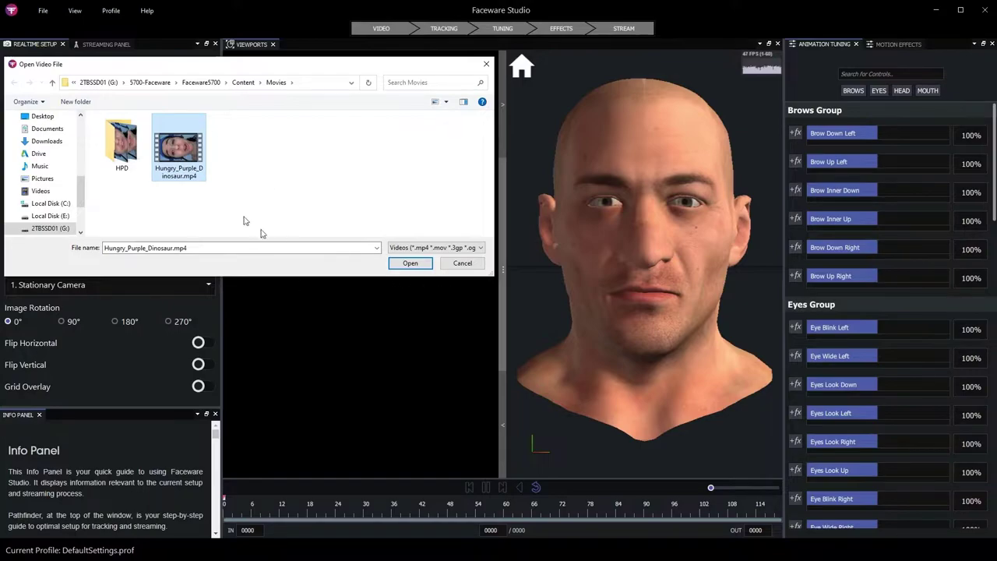
pyautogui.click(411, 263)
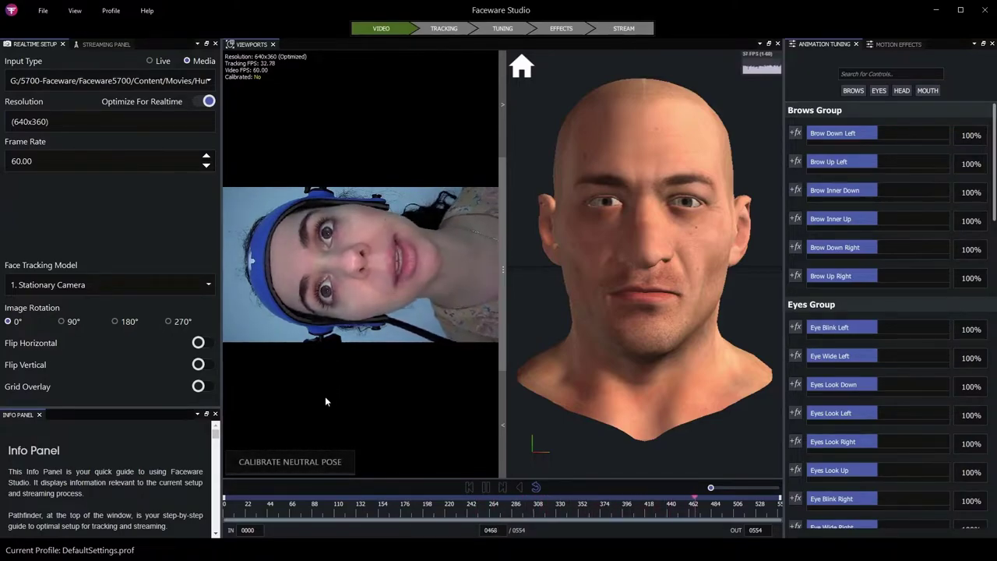
# Step: Try the horizontal and vertical flips on the sideways video
pyautogui.click(204, 344)
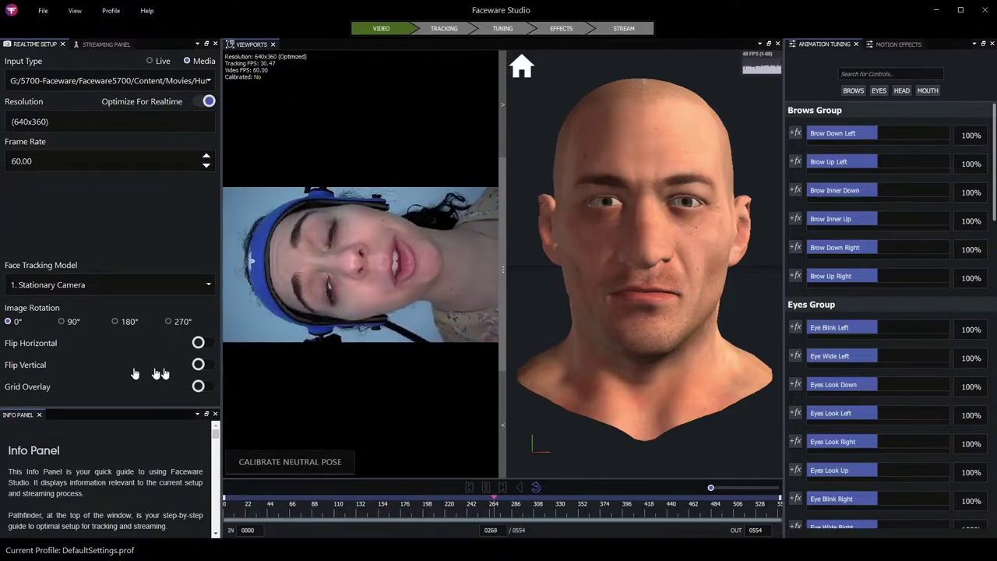
pyautogui.click(201, 366)
pyautogui.click(202, 366)
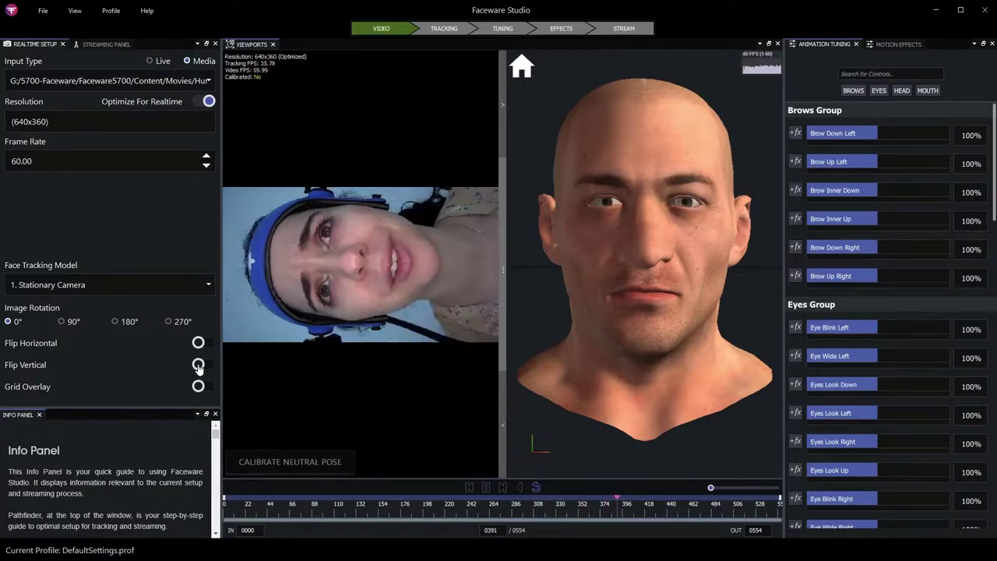
# Step: Rotate the video image by 90° and test the horizontal flip on it, leaving the flip off
pyautogui.click(62, 321)
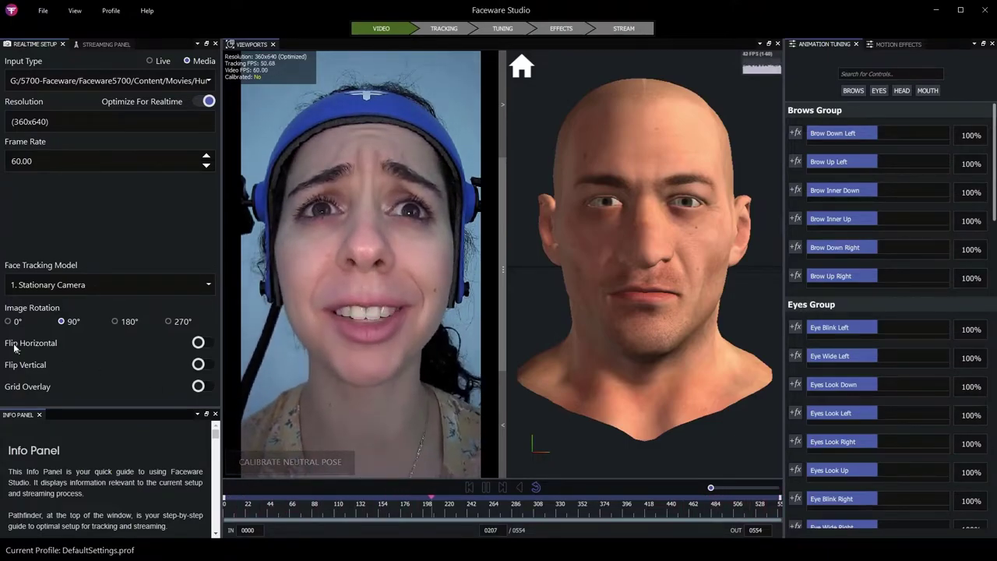
pyautogui.click(199, 343)
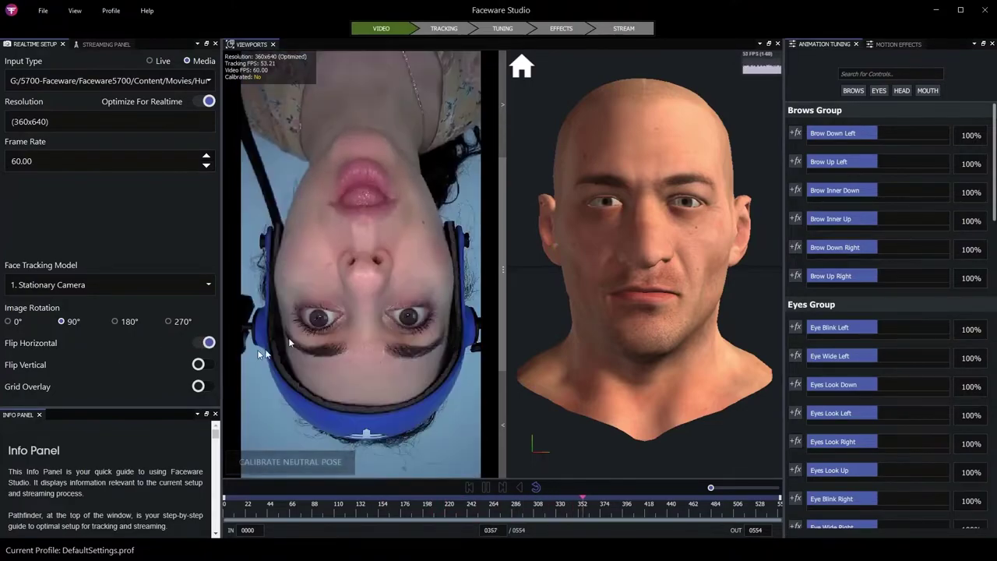
pyautogui.click(204, 343)
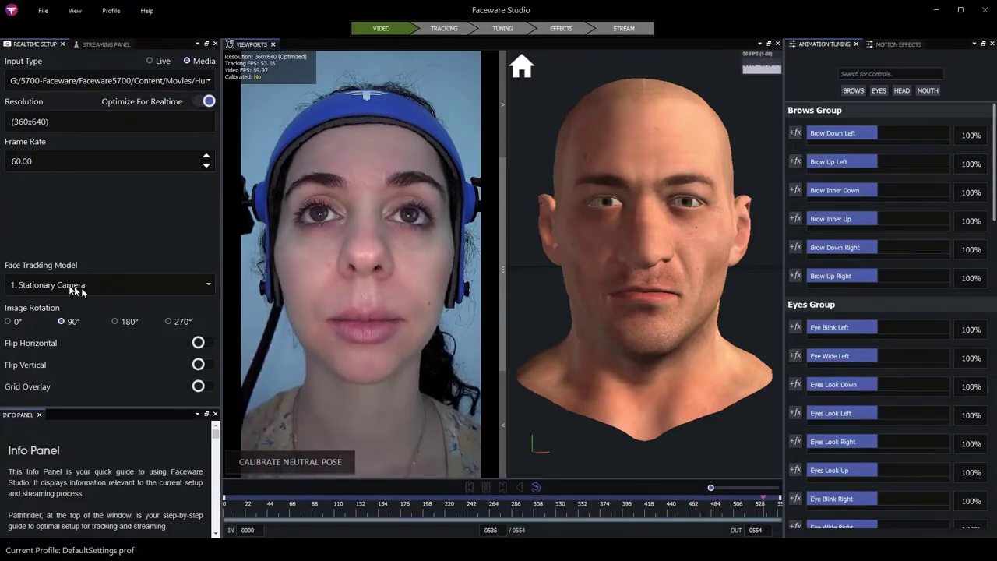
# Step: Set the face tracking model to Professional Headcam and turn off Optimize For Realtime
pyautogui.click(46, 285)
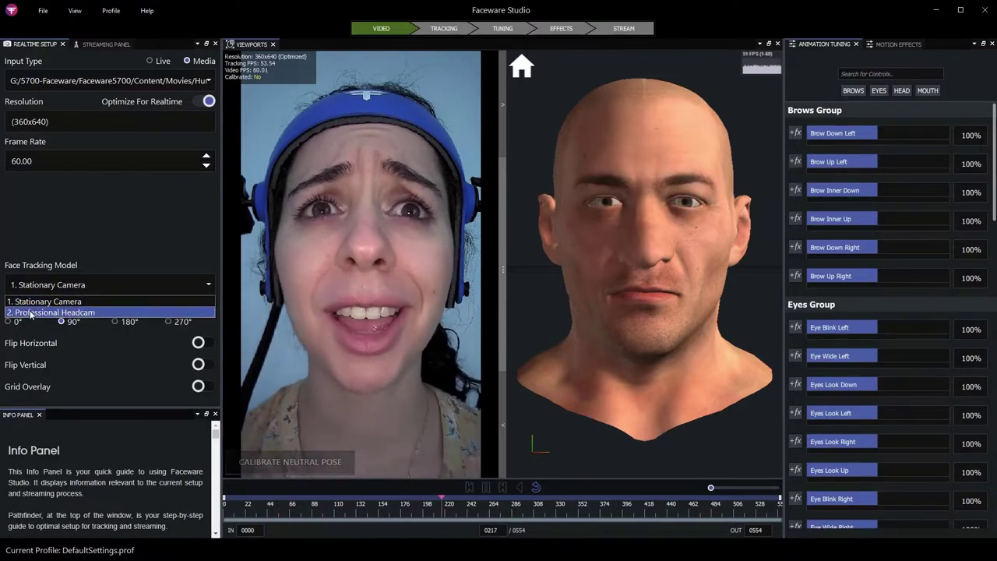
pyautogui.click(31, 312)
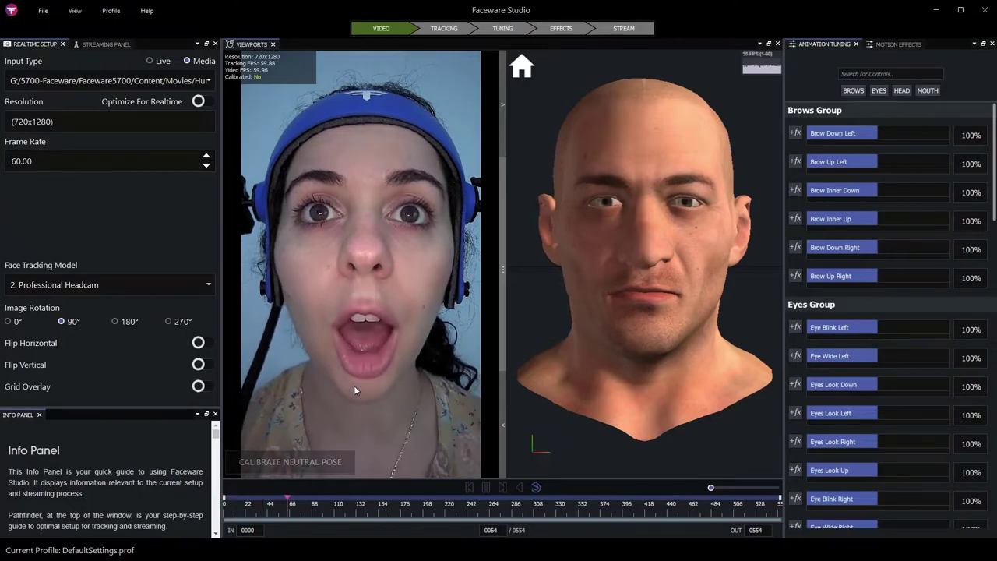
# Step: Scrub the paused video to a neutral face near the clip's end and calibrate the neutral pose
pyautogui.click(484, 487)
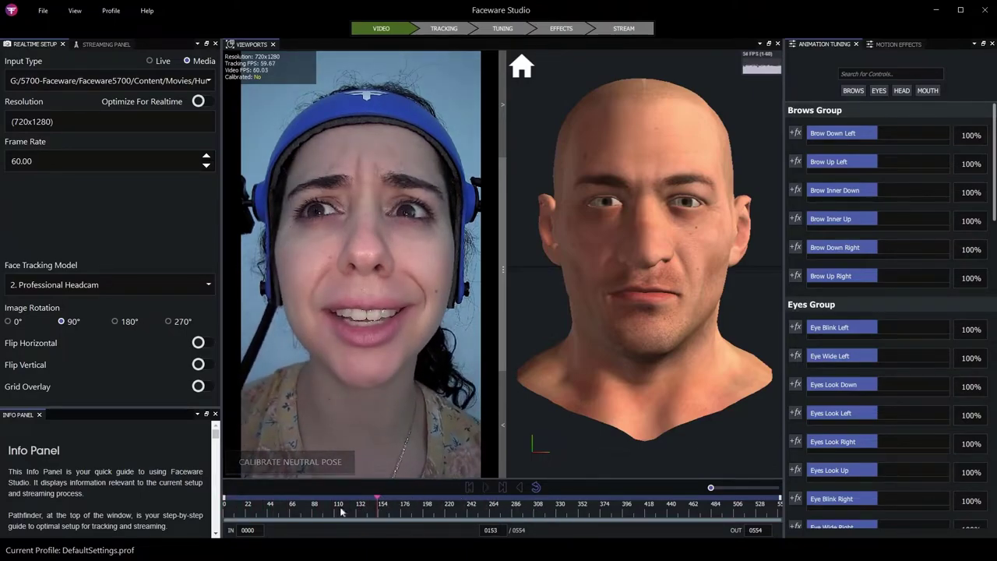
pyautogui.moveTo(340, 512); pyautogui.dragTo(762, 513)
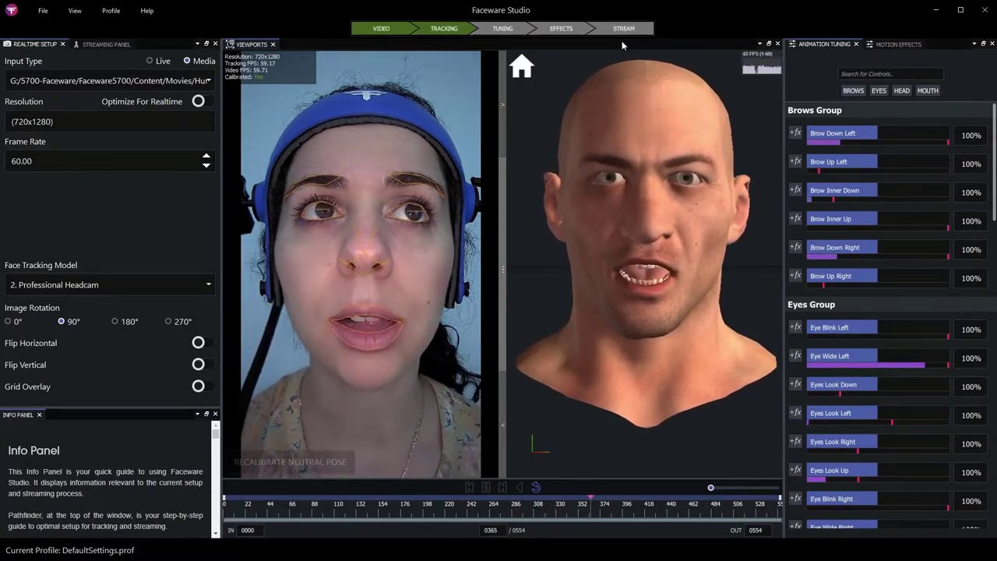
# Step: Open the streaming settings and try raising the port number, restoring it to 802
pyautogui.click(111, 47)
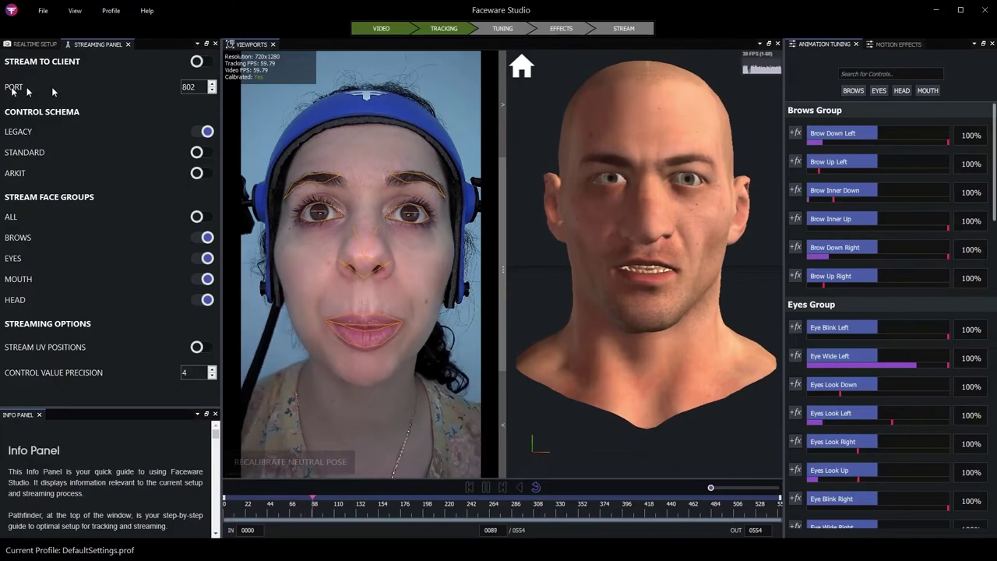
pyautogui.click(212, 84)
pyautogui.click(212, 84)
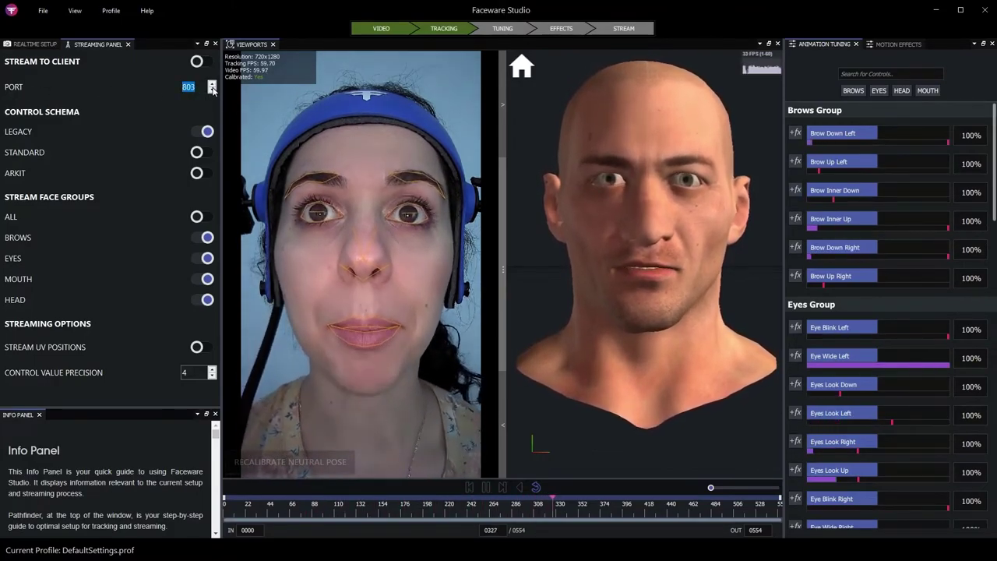
pyautogui.click(212, 90)
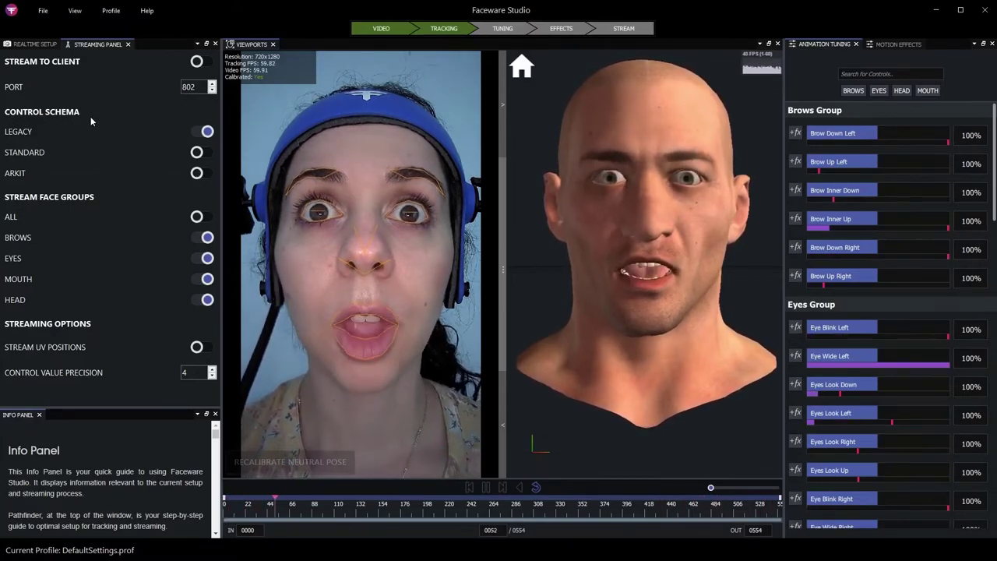
# Step: Select the Standard control schema with all face groups and start streaming to the client
pyautogui.click(201, 154)
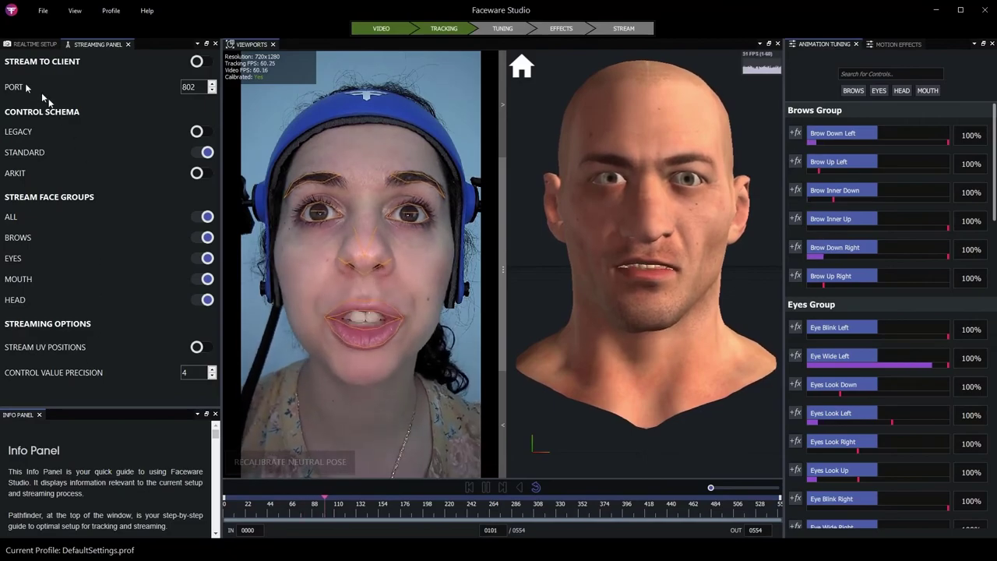
pyautogui.click(201, 62)
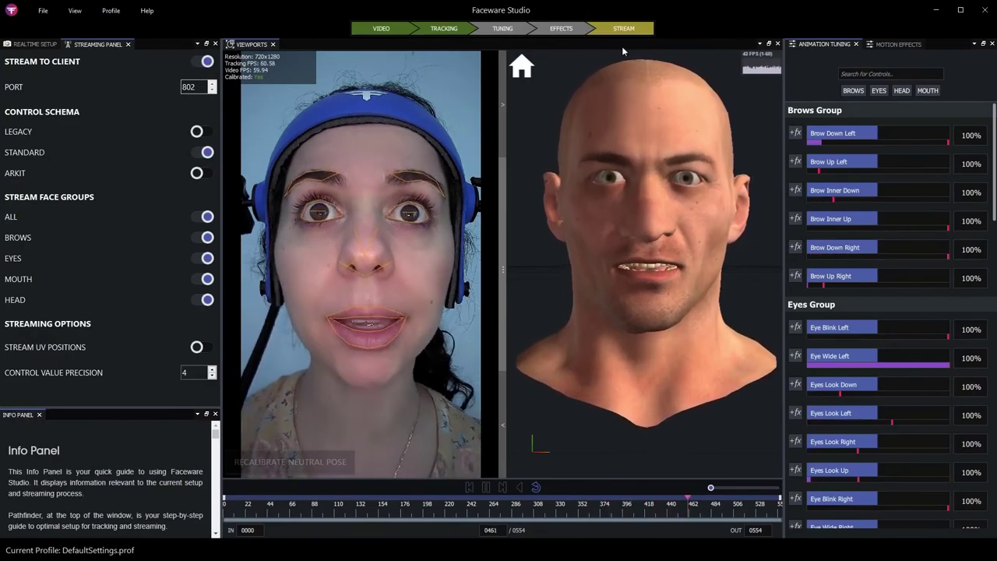